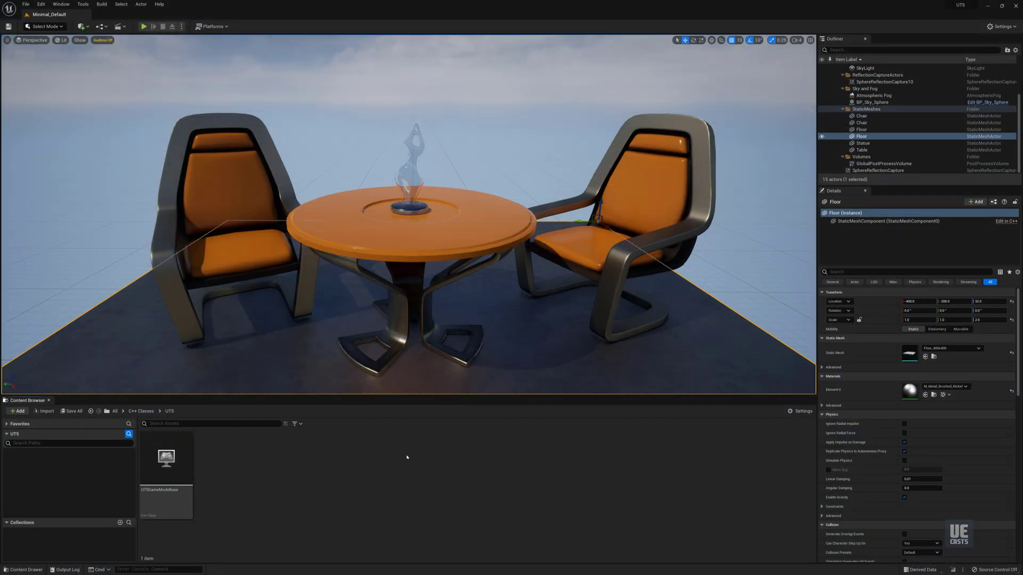
Step: Begin a new C++ class from the Content Browser with Actor as parent, ready to rename it
right_click(328, 458)
left_click(359, 472)
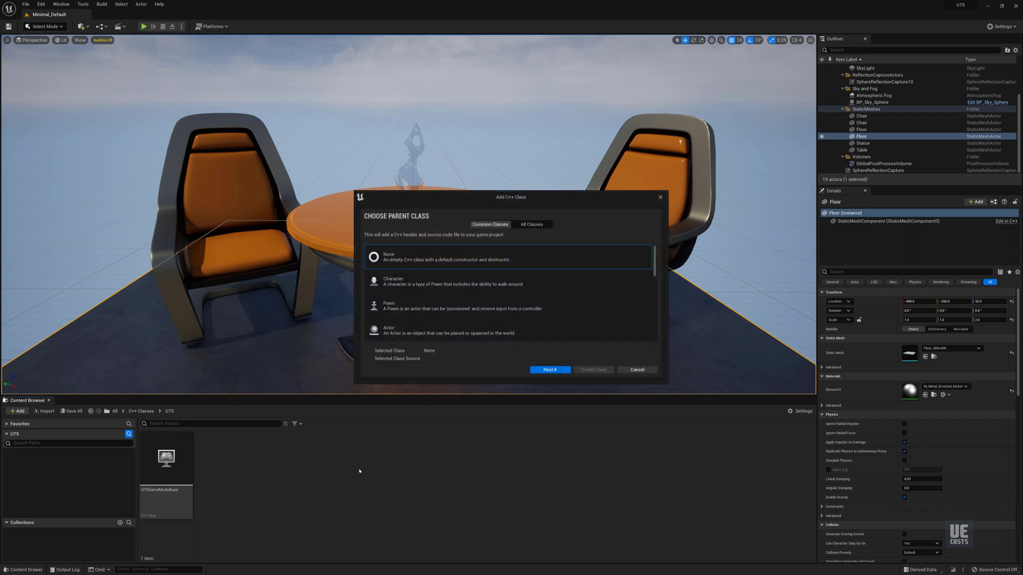
left_click(448, 329)
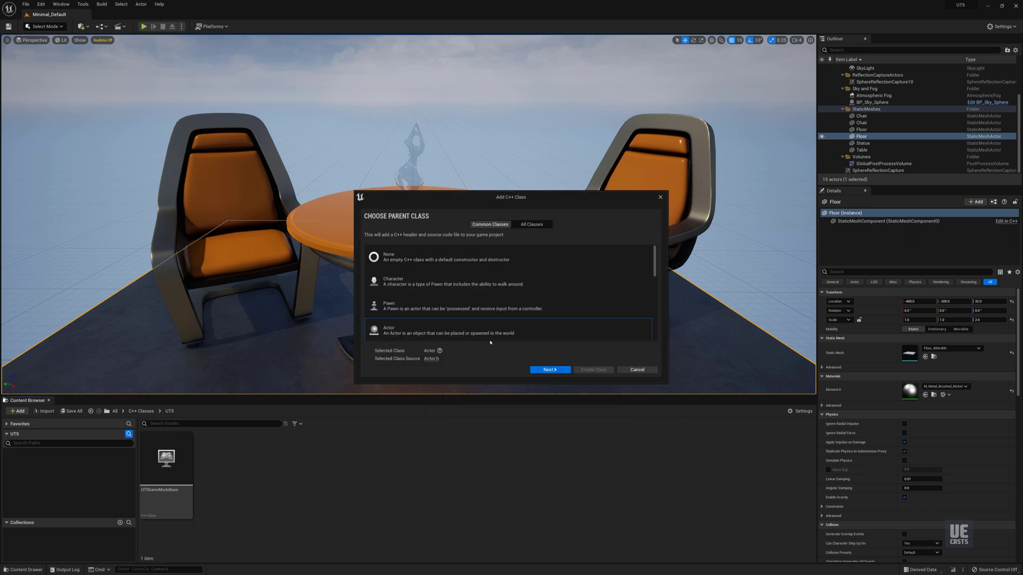
left_click(548, 370)
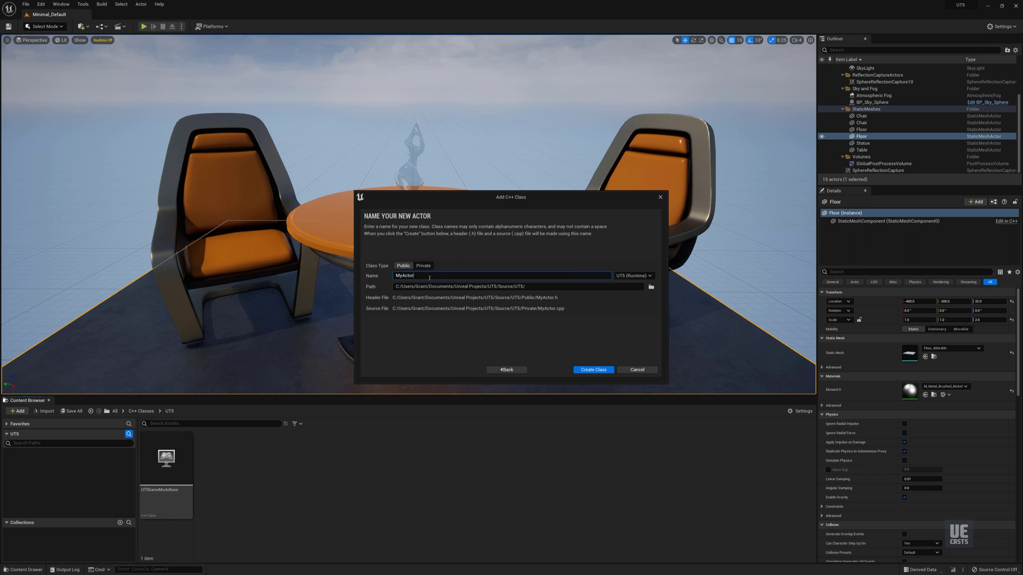
double_click(403, 276)
type("APrivate")
type("Actor")
Step: Create APrivateActor with Class Type Private so header and source land in the Private folder
left_click(403, 266)
left_click(424, 265)
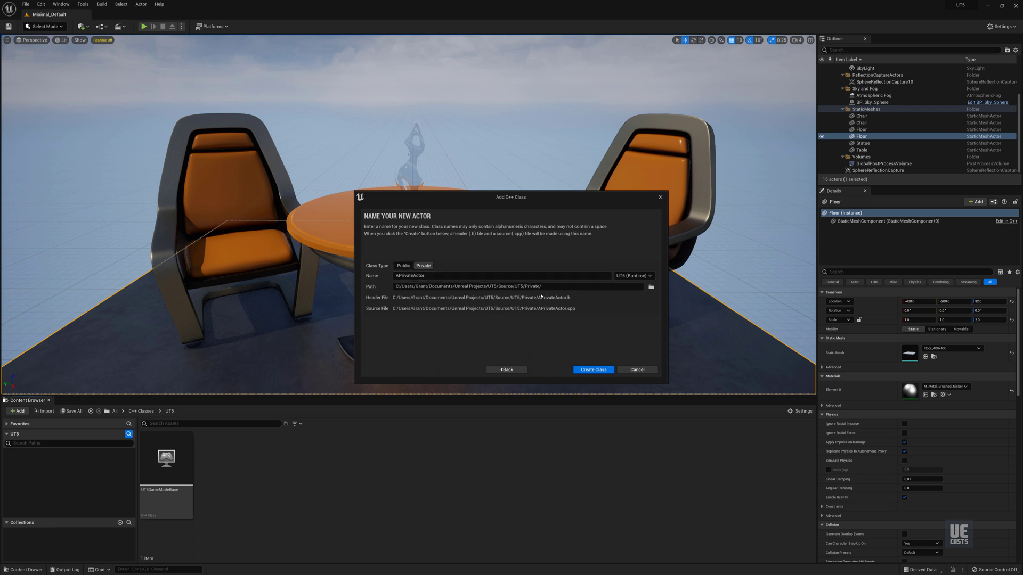
left_click(596, 371)
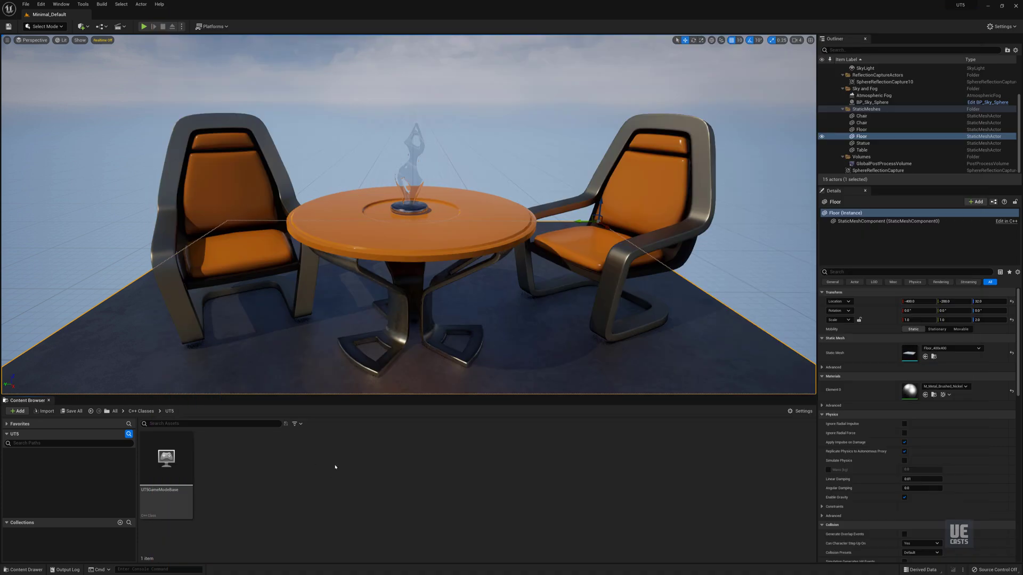
Step: Create a second Actor subclass named APublicActor with Class Type Public
right_click(335, 467)
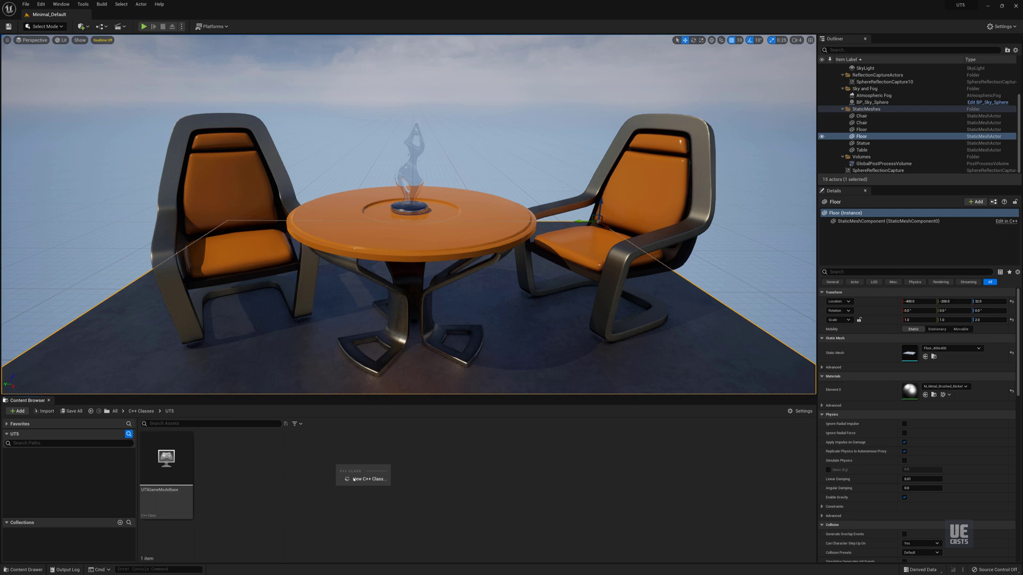
left_click(362, 478)
left_click(424, 330)
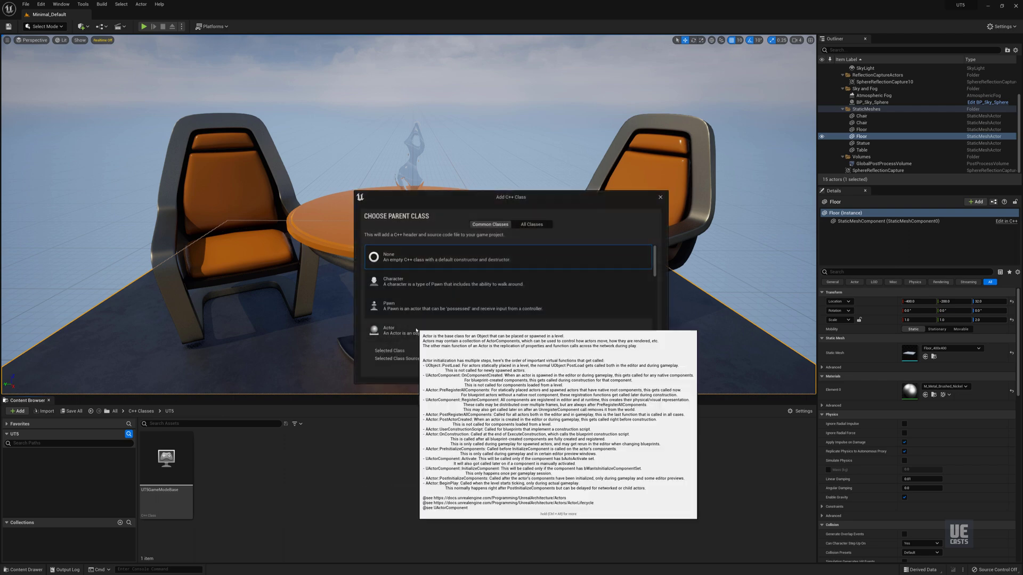
left_click(549, 370)
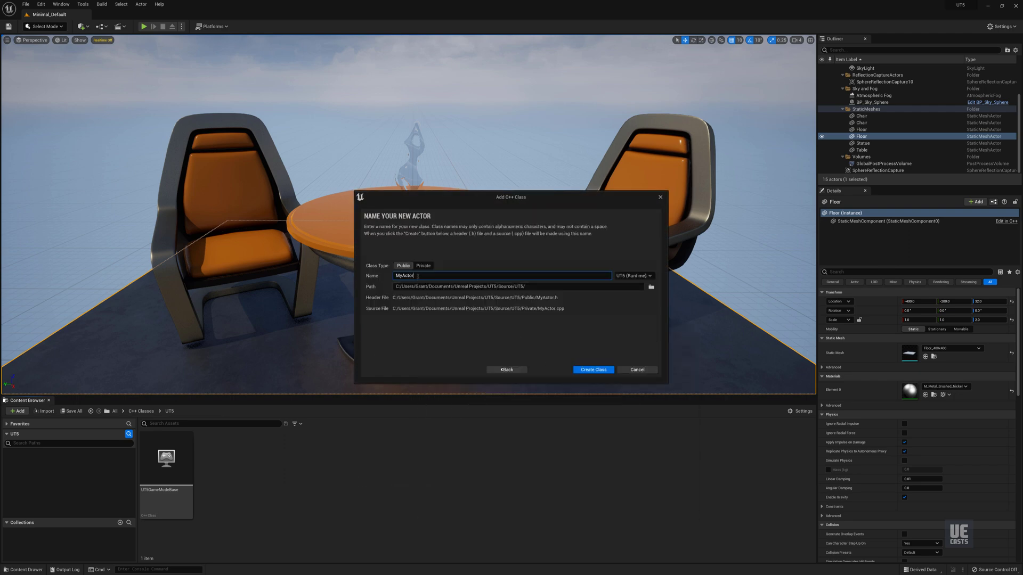
key("ctrl+a")
type("A")
type("ublicActo")
left_click(593, 370)
Step: Confirm APublicActor, stop the running UnrealEditor in Rider and rebuild with Ctrl+F9
left_click(566, 310)
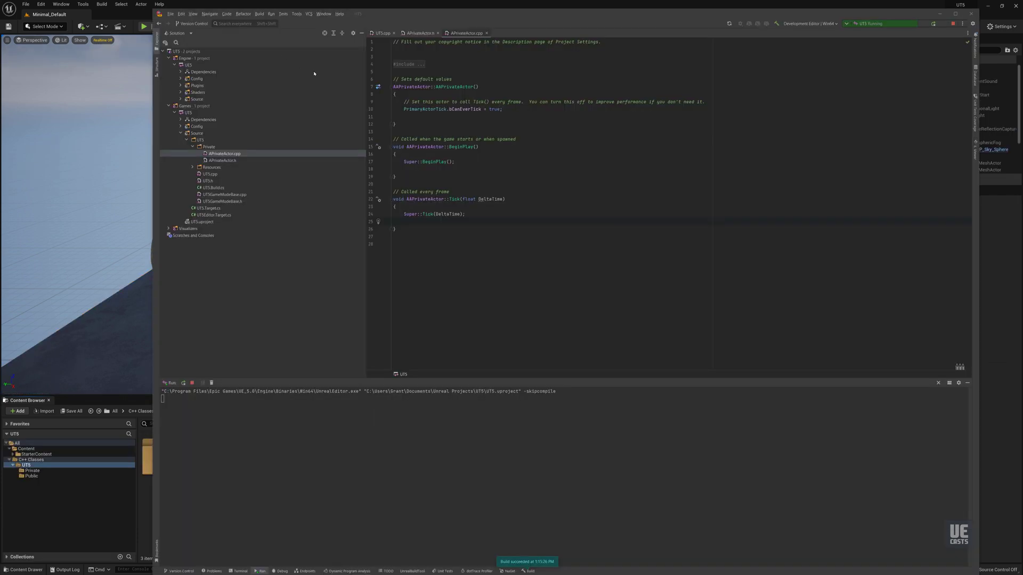
left_click(953, 25)
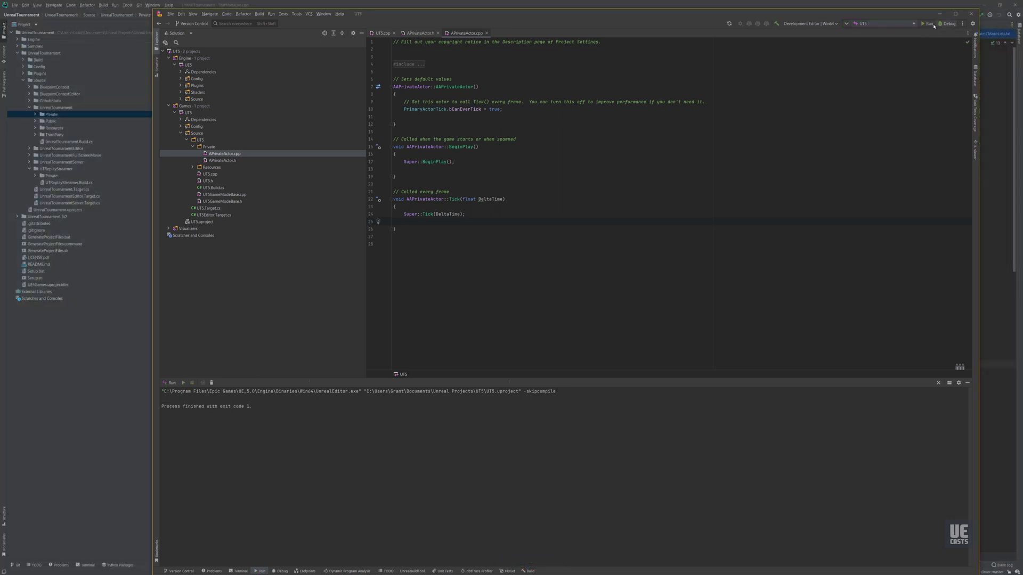
key("ctrl+F9")
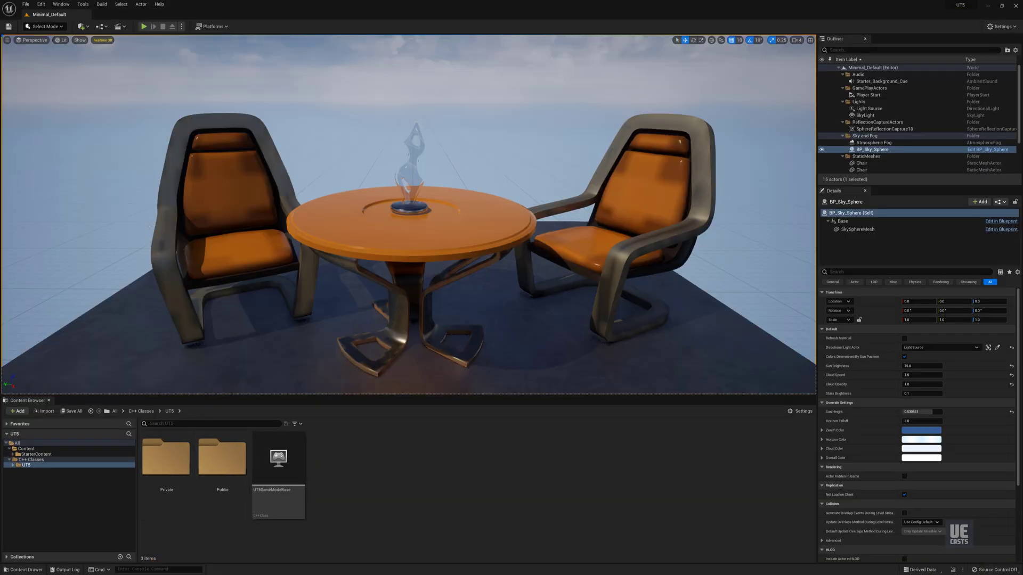
Step: Refresh the Rider project from the editor's Tools menu so the solution reloads
left_click(61, 4)
mouse_move(25, 4)
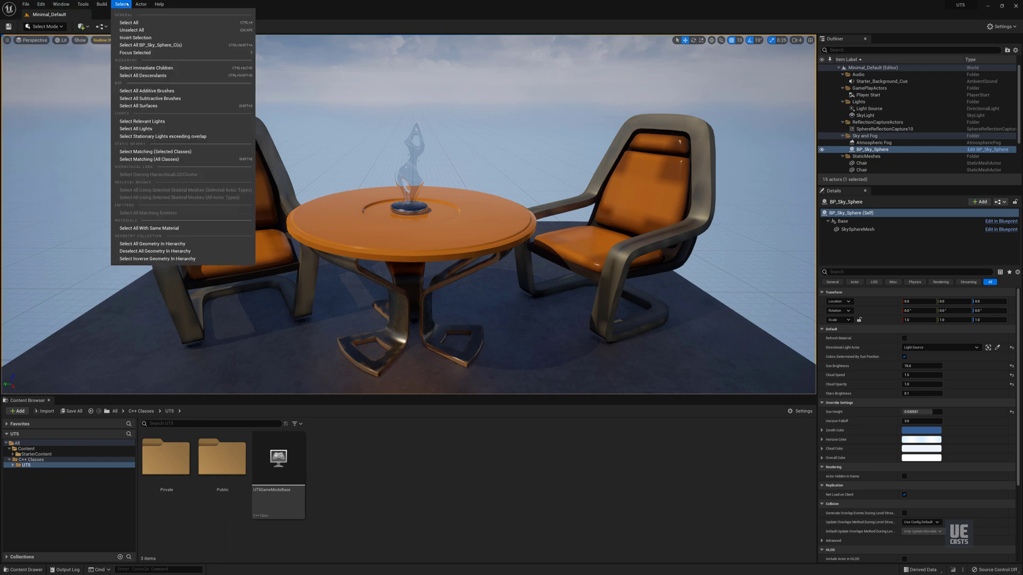
mouse_move(83, 4)
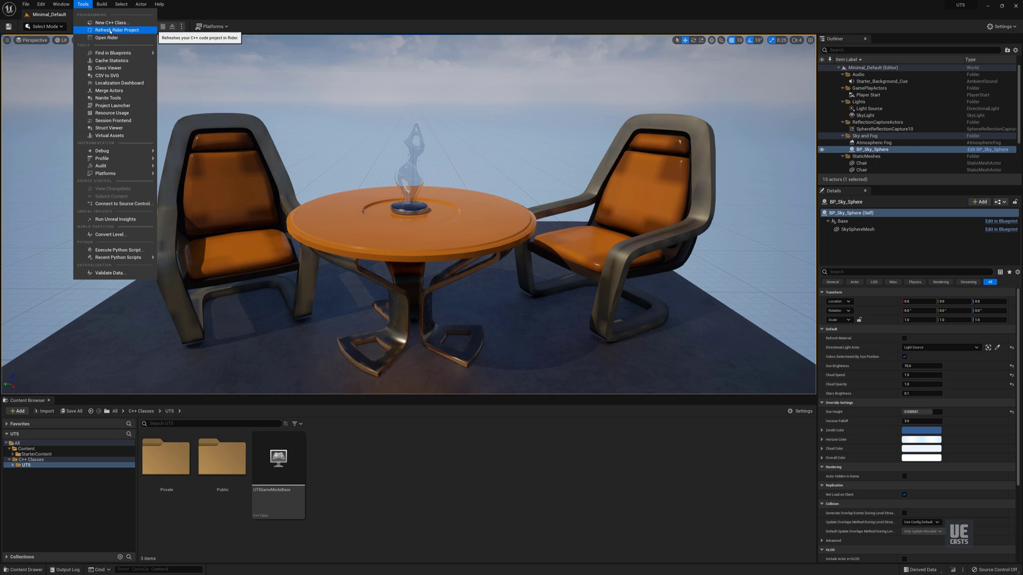
left_click(117, 29)
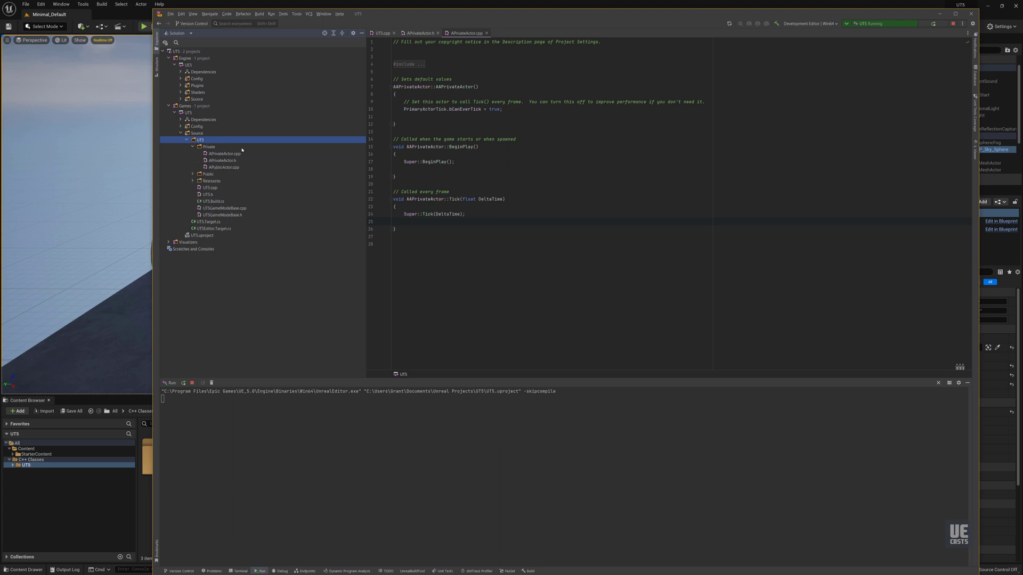
Step: Expand Public to show APublicActor.h and compare with the APrivateActor files under Private
left_click(199, 174)
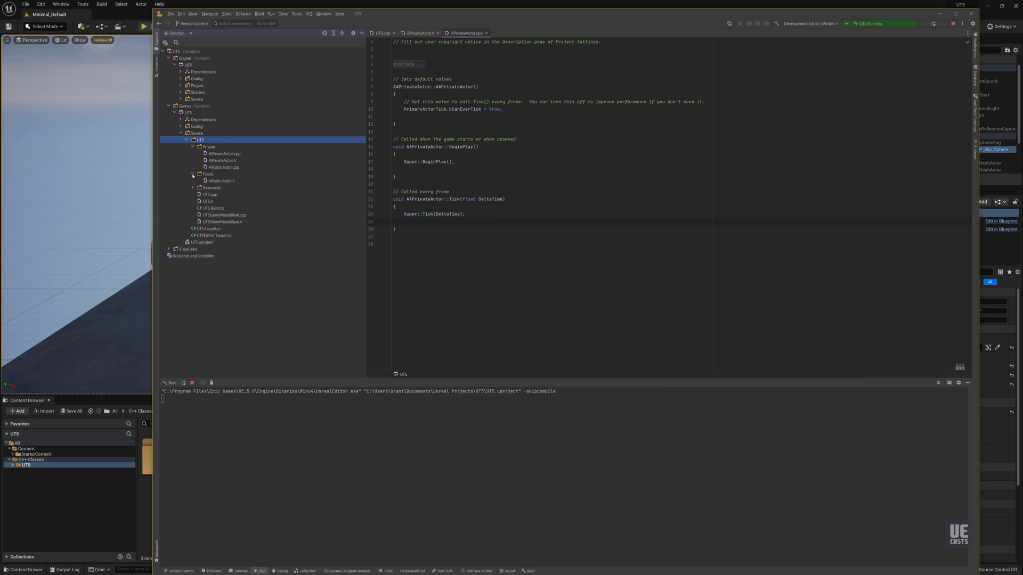
left_click(224, 182)
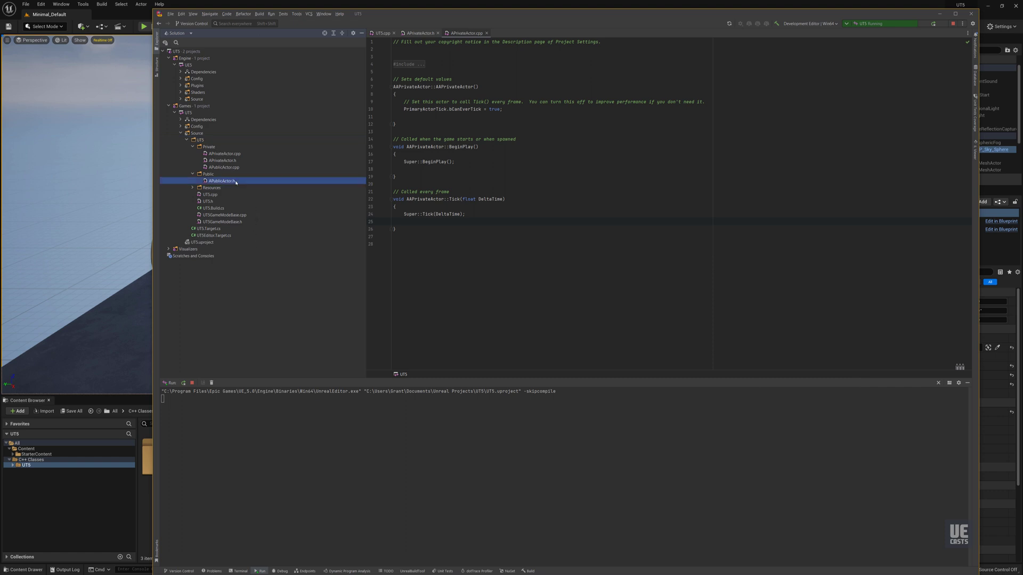
left_click(210, 176)
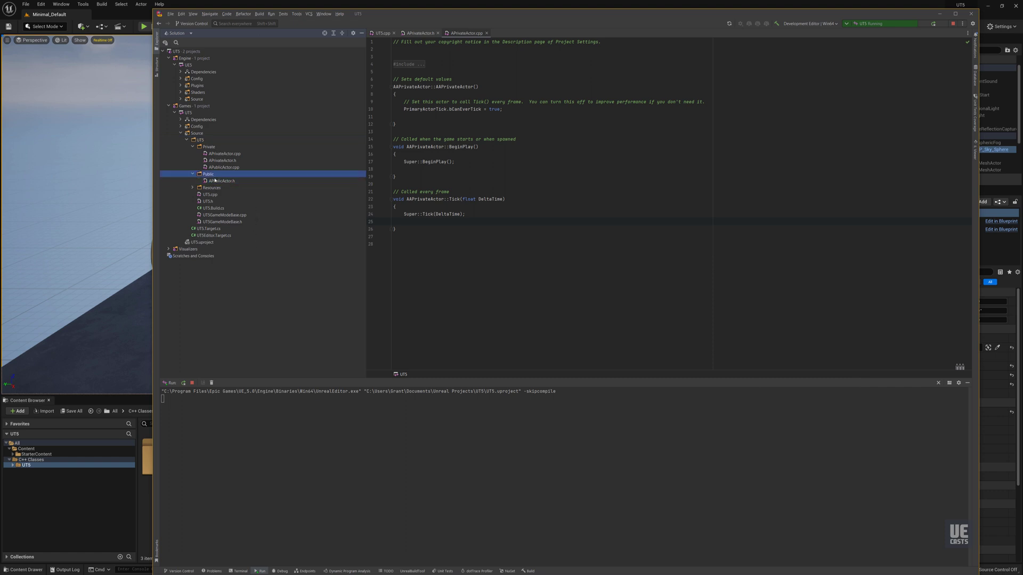
left_click(229, 153)
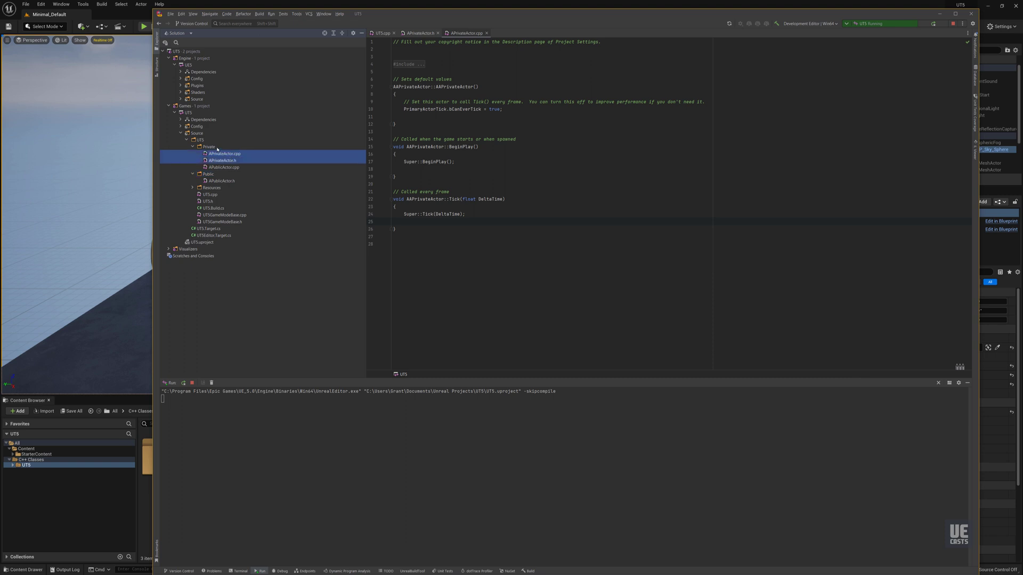
left_click(217, 148)
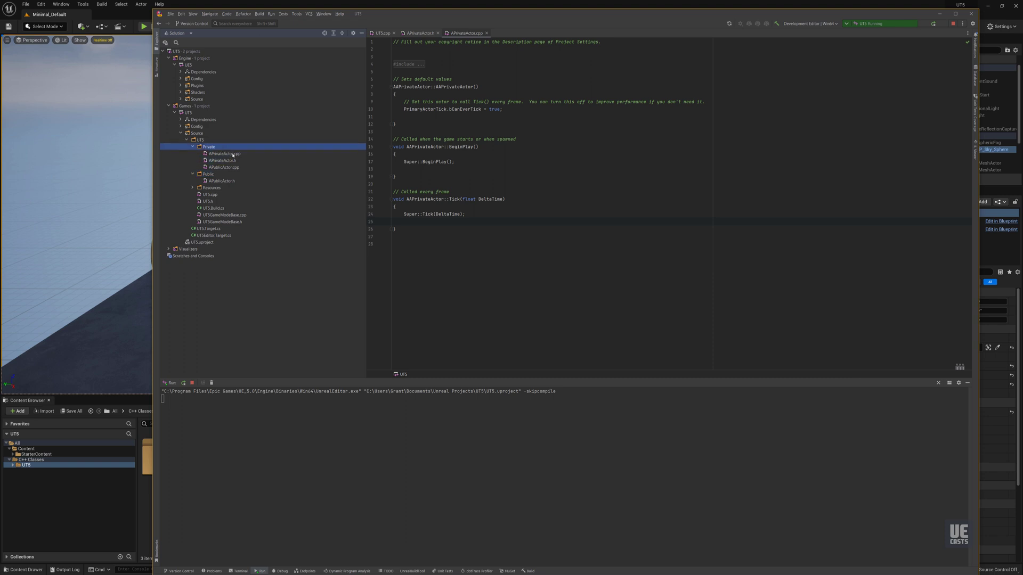
Step: Review that Private holds both APrivateActor files and APublicActor.cpp while Public holds only the header
left_click(232, 181)
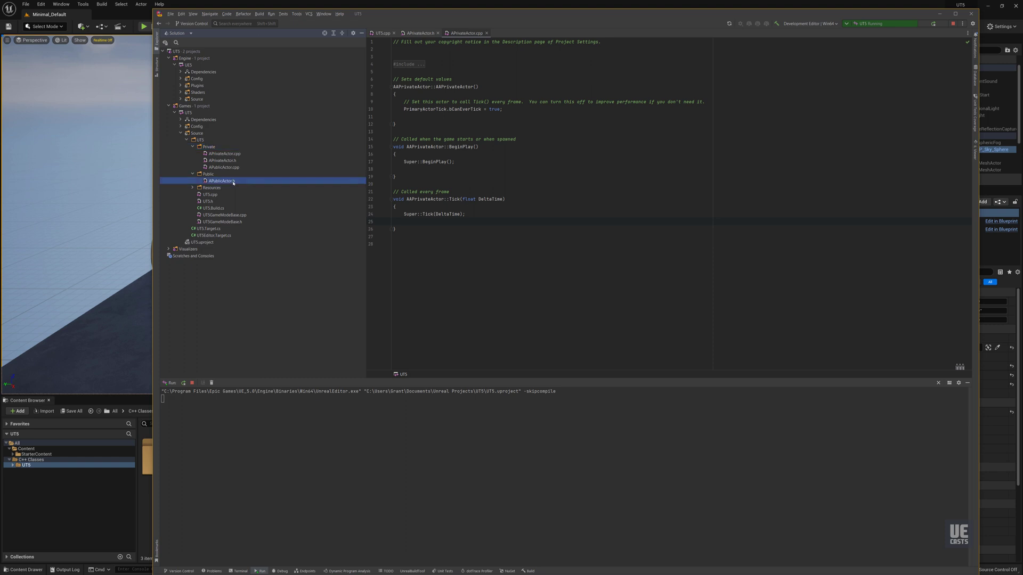
left_click(225, 155)
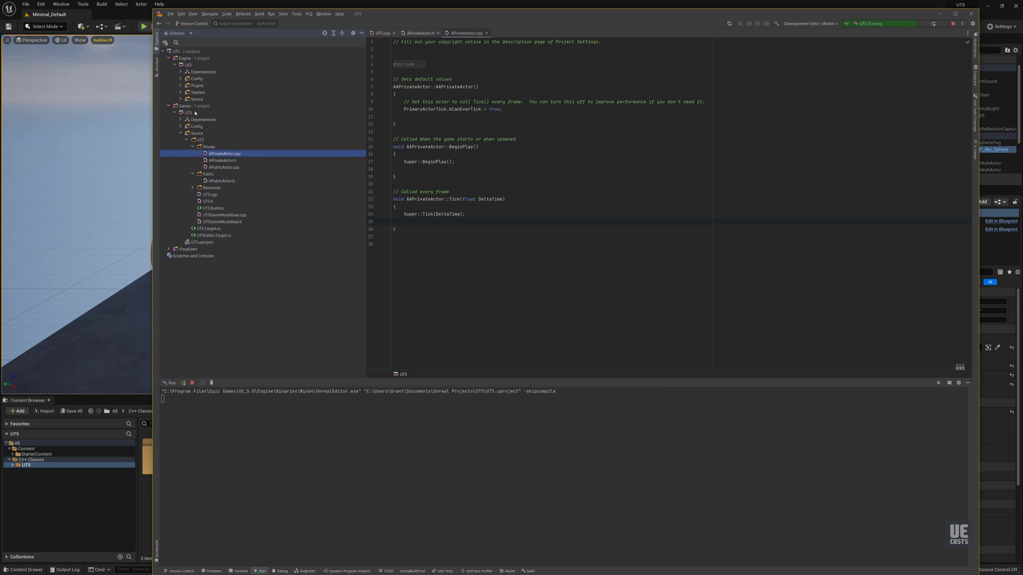
left_click(218, 174)
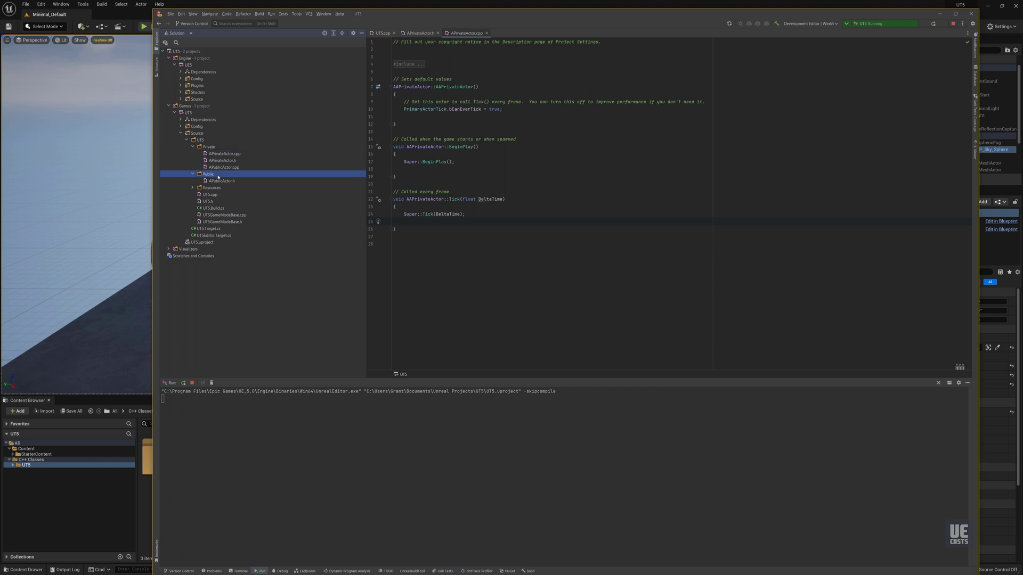
left_click(214, 148)
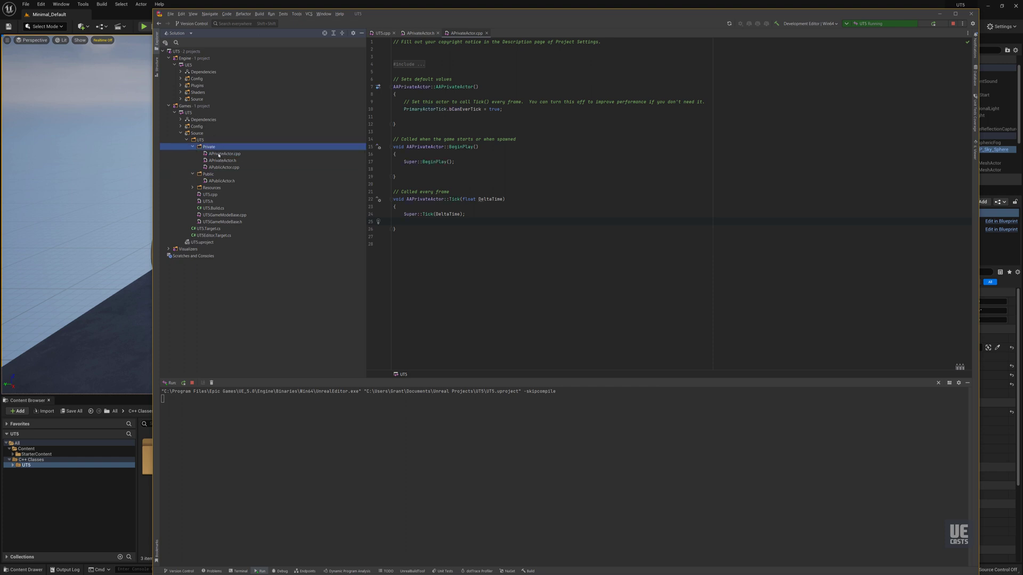
left_click(227, 154)
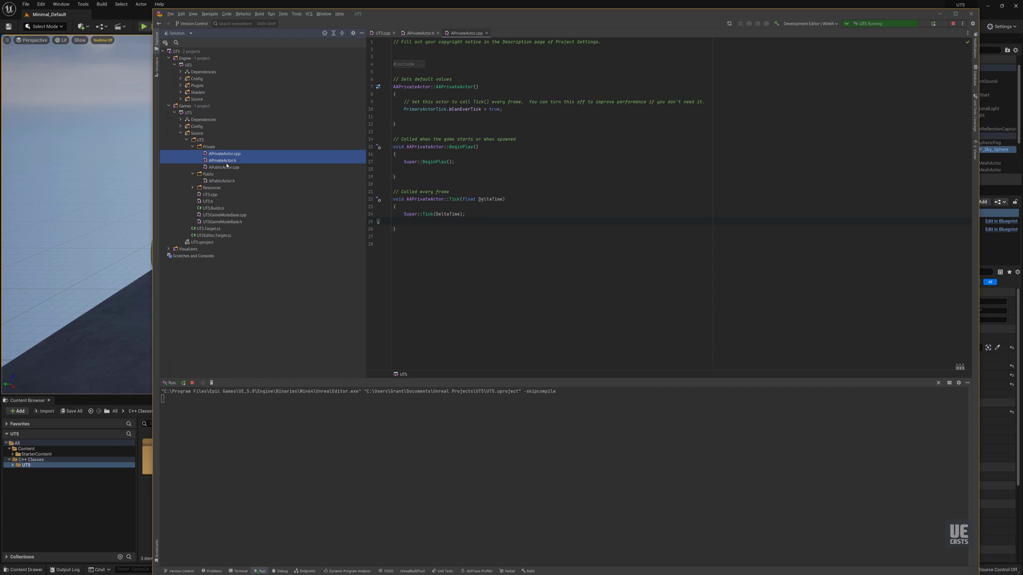